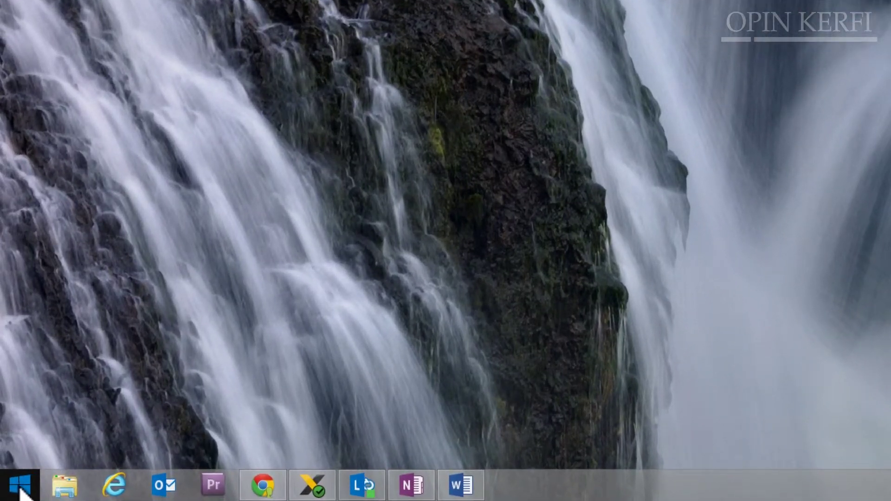
Step: Open Programs and Features and bring up the uninstall option for BitTorrent without running it
{"action": "right_click", "coordinate": [21, 493]}
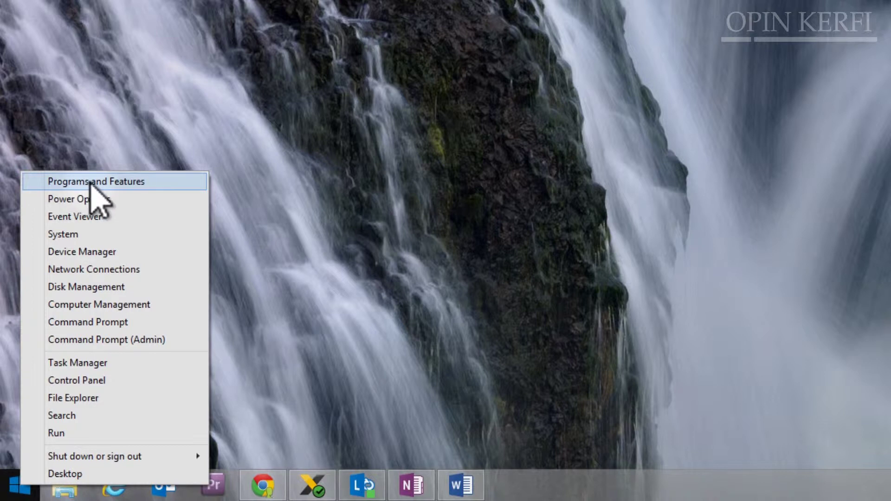
{"action": "left_click", "coordinate": [140, 182]}
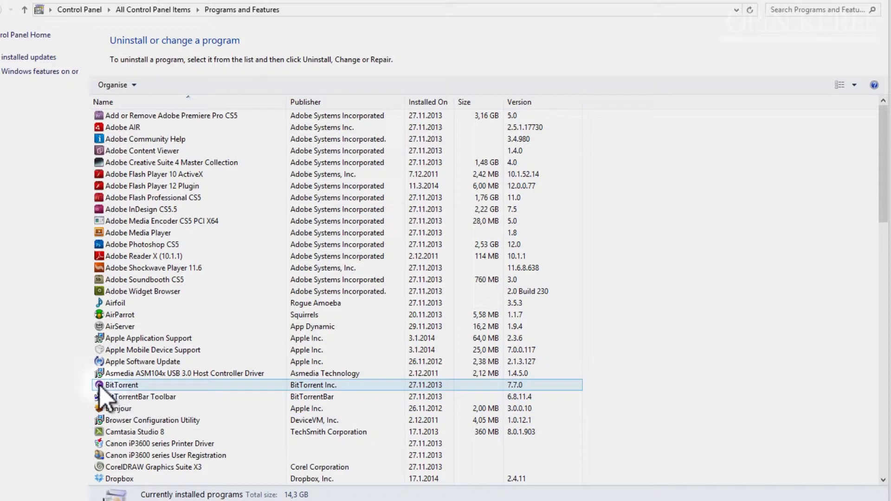
{"action": "left_click", "coordinate": [118, 388]}
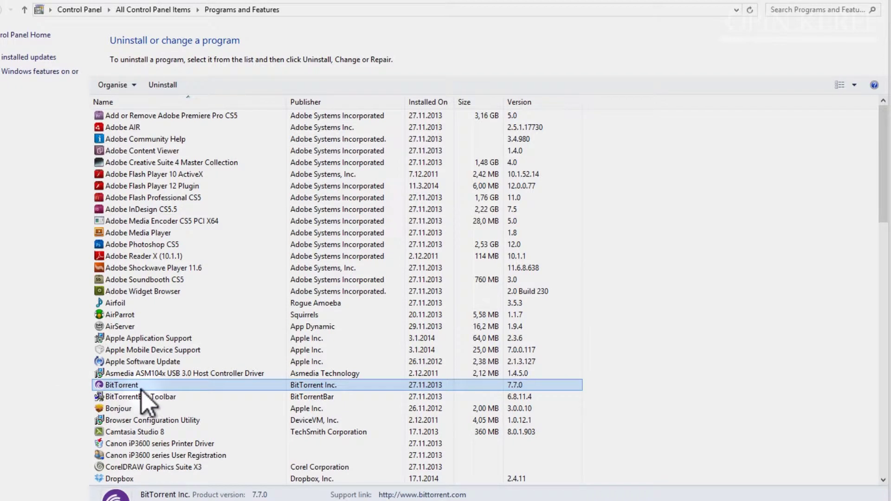
{"action": "right_click", "coordinate": [120, 387]}
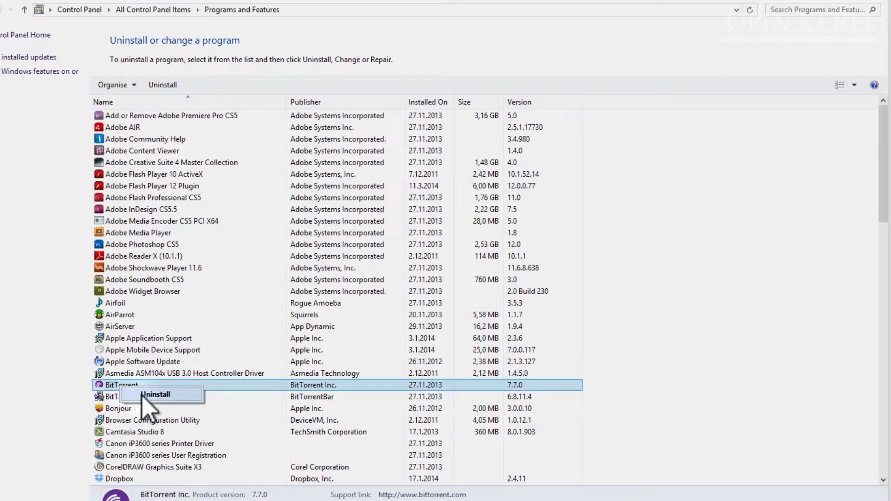
{"action": "left_click", "coordinate": [26, 272]}
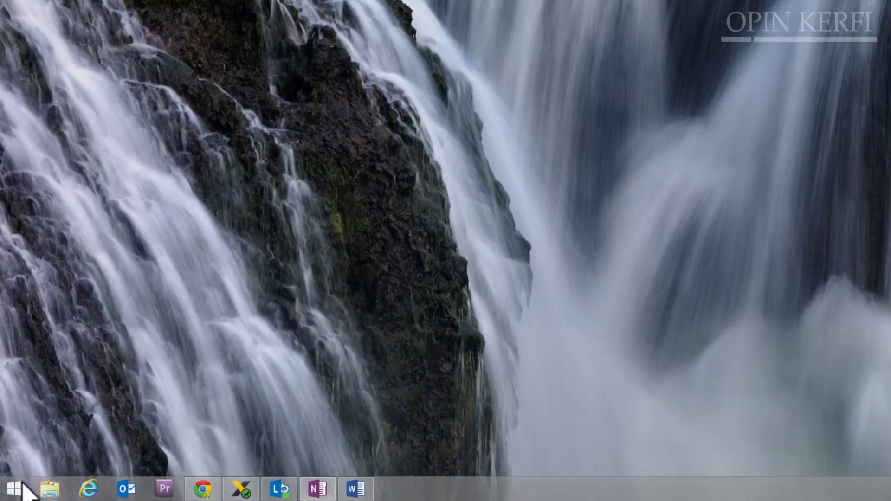
Step: Open Power Options to view the power plans, and close the window again
{"action": "right_click", "coordinate": [19, 492]}
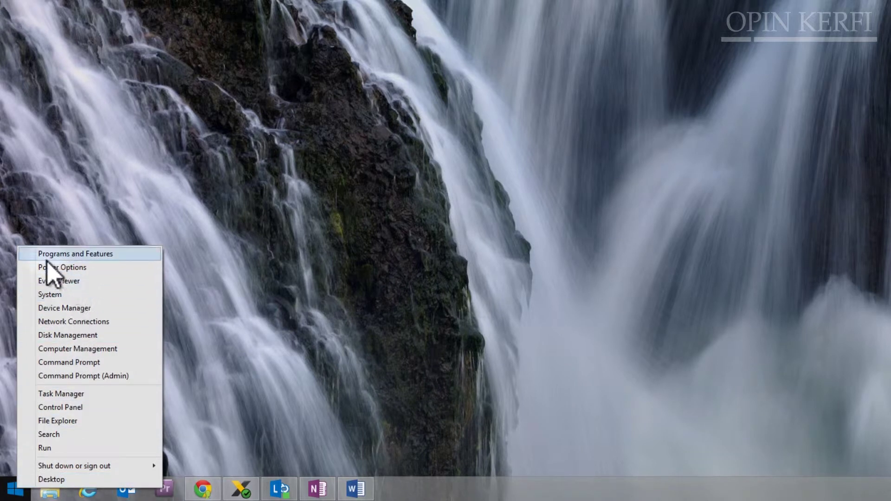
{"action": "left_click", "coordinate": [81, 268]}
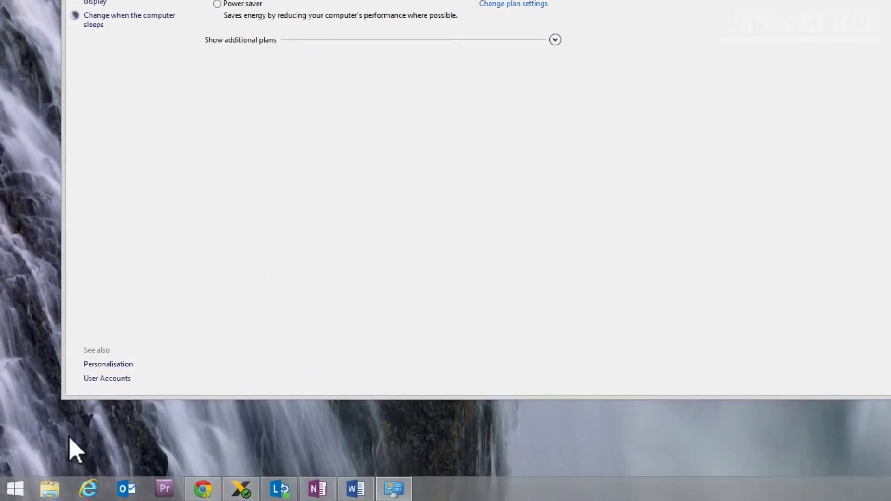
{"action": "right_click", "coordinate": [15, 488]}
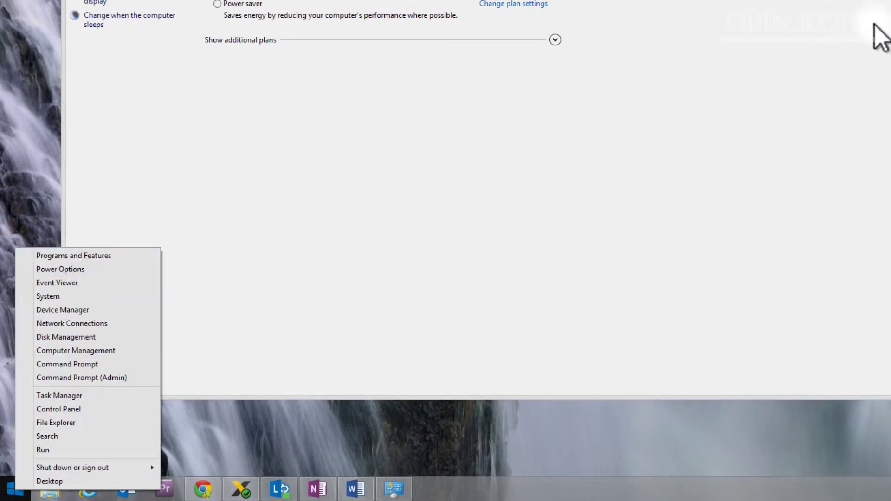
{"action": "left_click", "coordinate": [885, 2]}
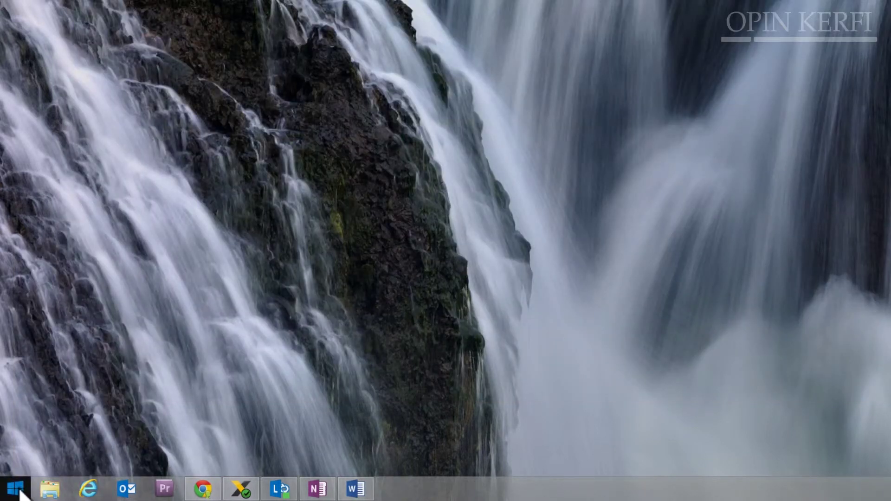
Step: View the computer's basic System information, close it, and open Device Manager
{"action": "right_click", "coordinate": [20, 491]}
{"action": "left_click", "coordinate": [59, 298]}
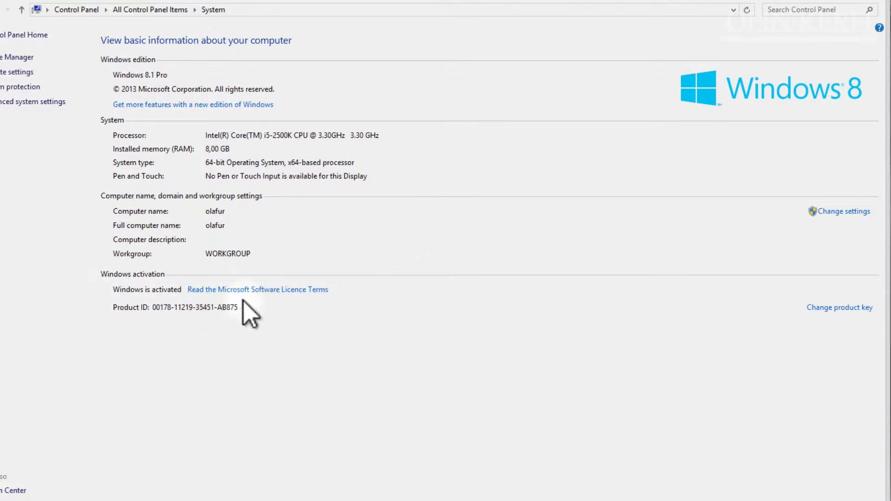
{"action": "key", "text": "alt+F4"}
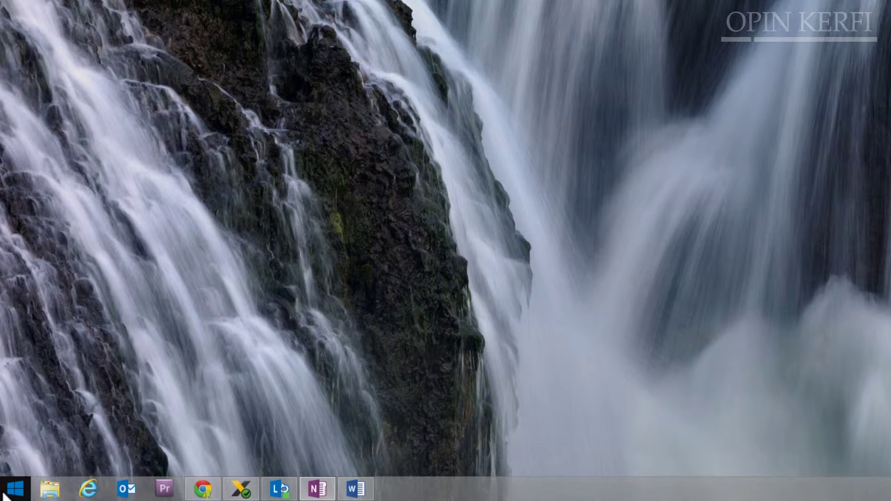
{"action": "right_click", "coordinate": [18, 496]}
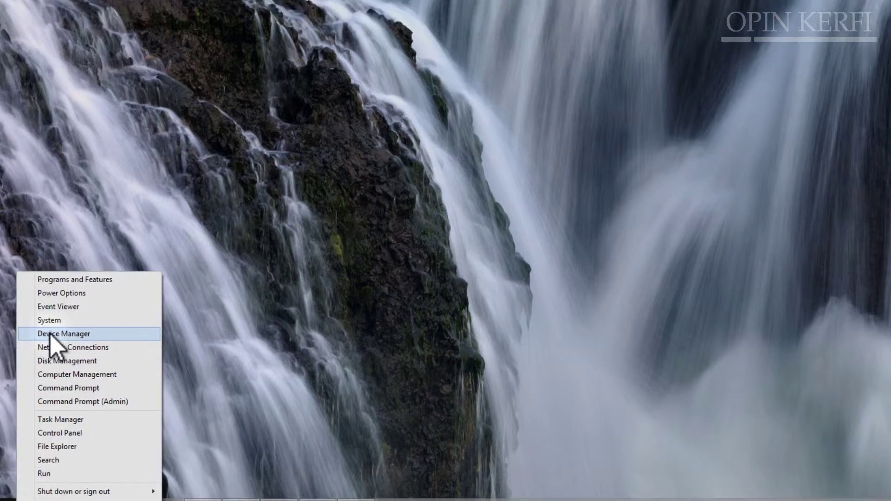
{"action": "left_click", "coordinate": [47, 313]}
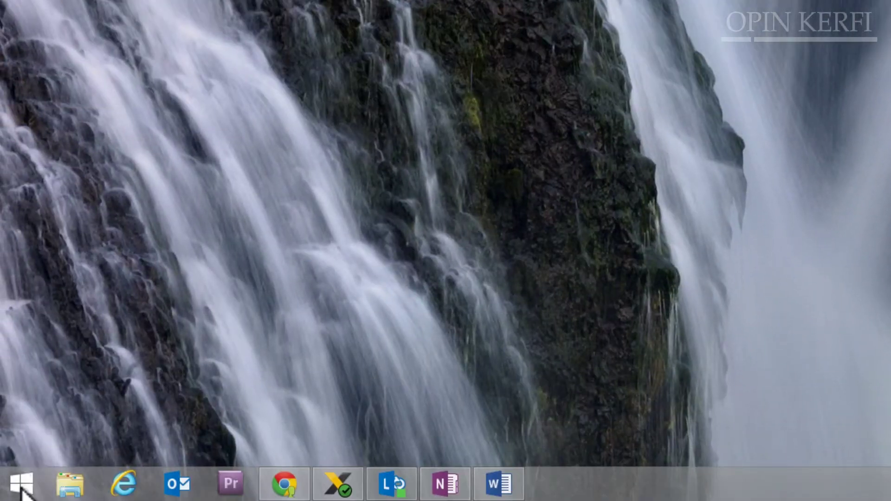
Step: Open Task Manager and enable Tolvusiminn in the list of start-up programs
{"action": "right_click", "coordinate": [19, 483]}
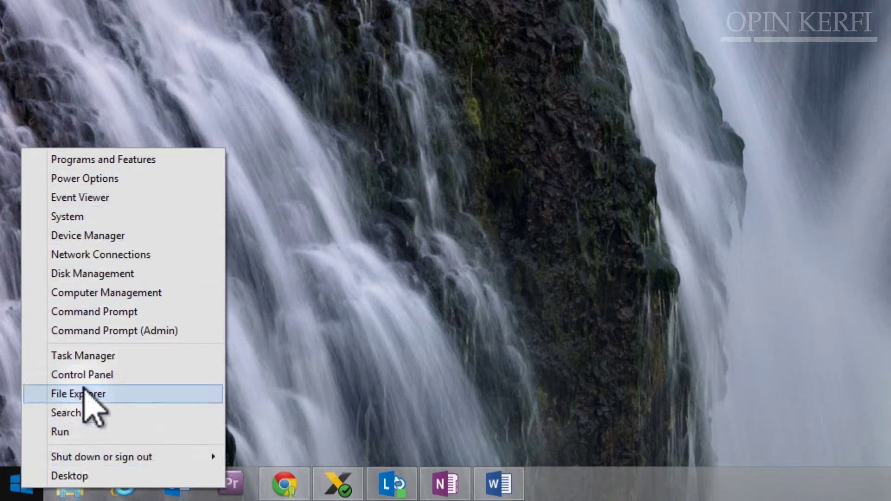
{"action": "left_click", "coordinate": [84, 356]}
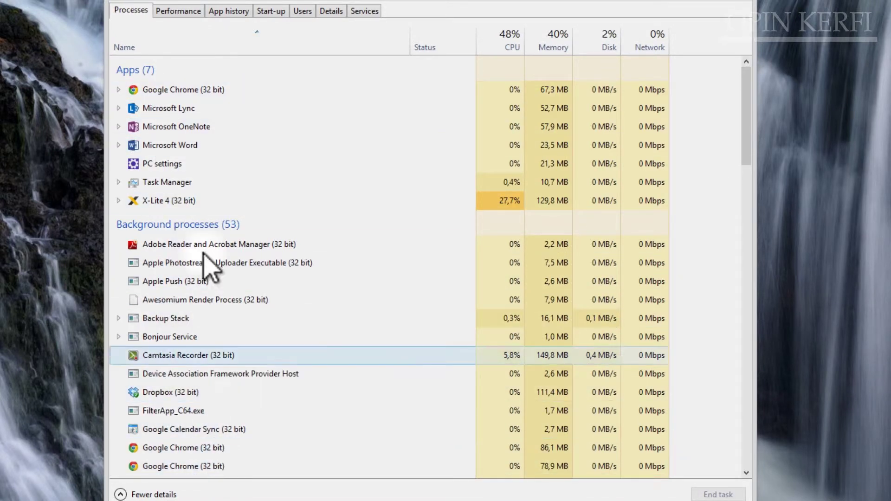
{"action": "left_click", "coordinate": [273, 12]}
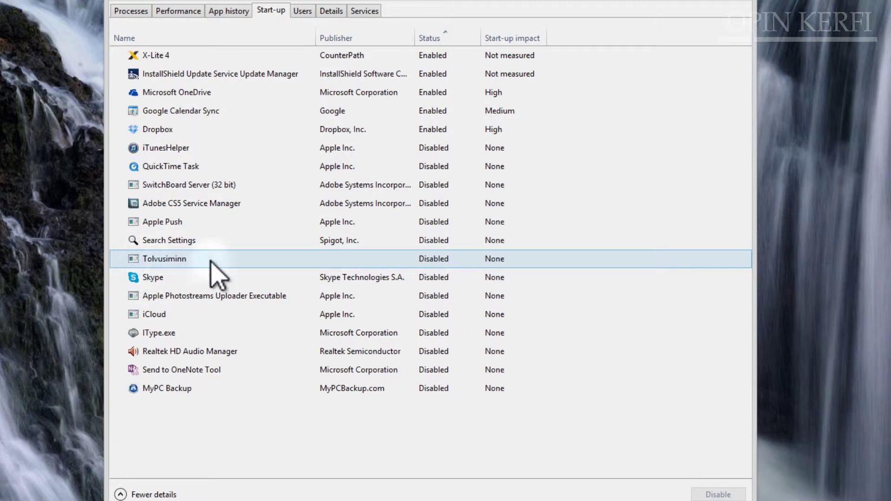
{"action": "left_click", "coordinate": [434, 260]}
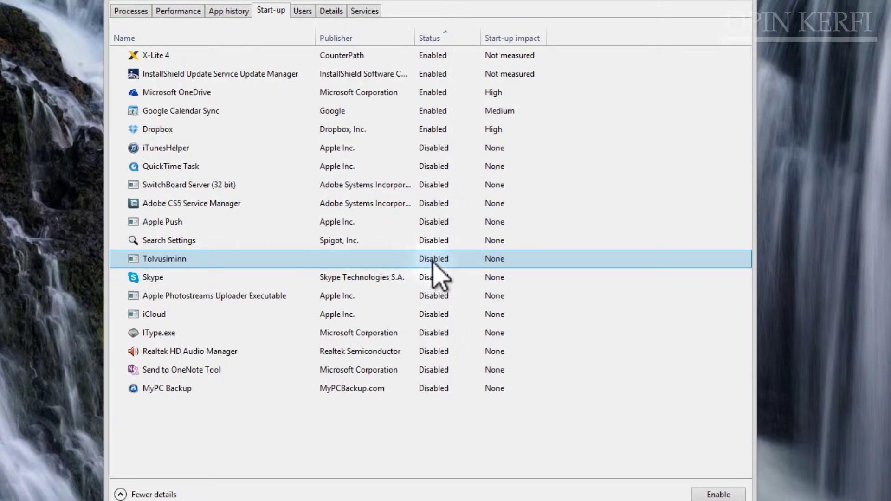
{"action": "left_click", "coordinate": [717, 494]}
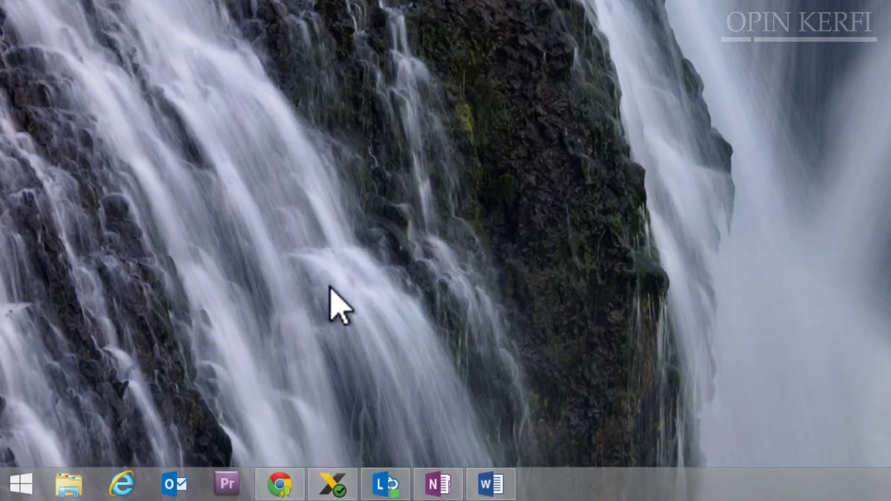
Step: Open Control Panel, view its items by Category, and switch back to Large icons
{"action": "right_click", "coordinate": [22, 489]}
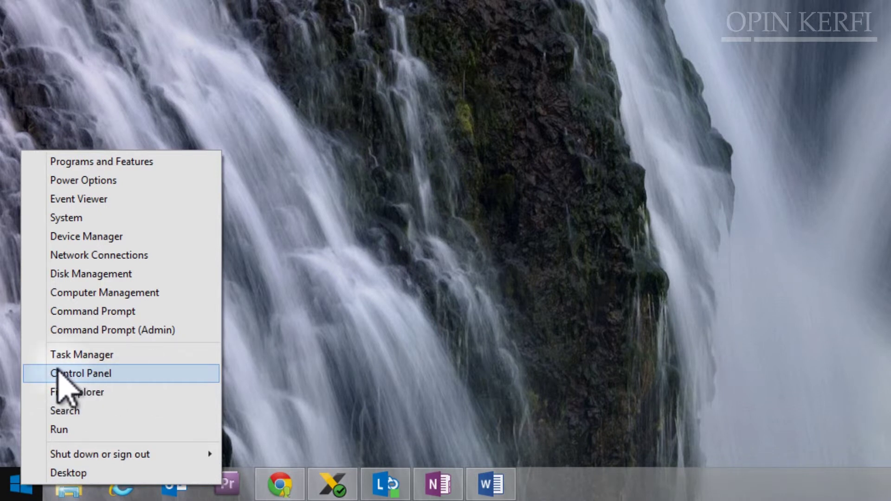
{"action": "left_click", "coordinate": [62, 375]}
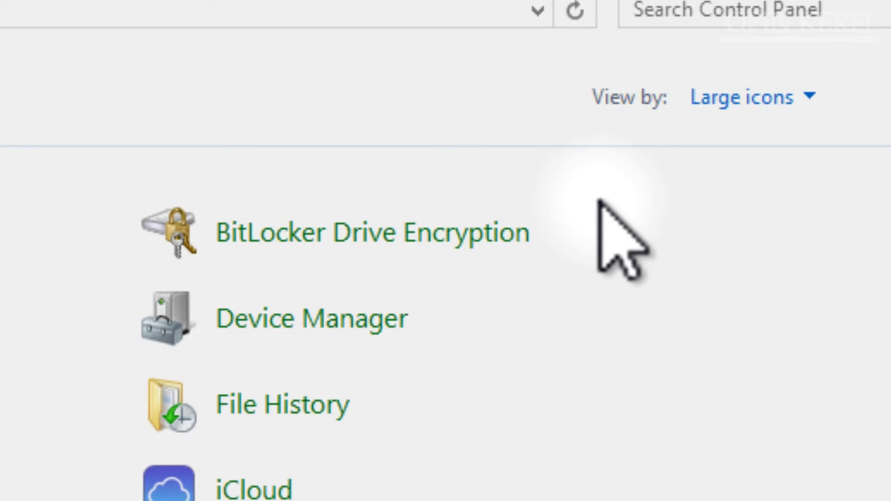
{"action": "left_click", "coordinate": [784, 95]}
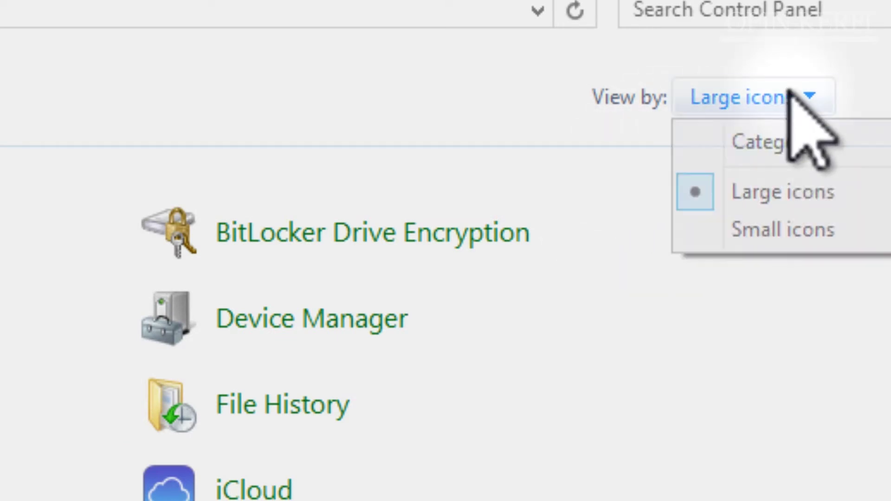
{"action": "left_click", "coordinate": [789, 144]}
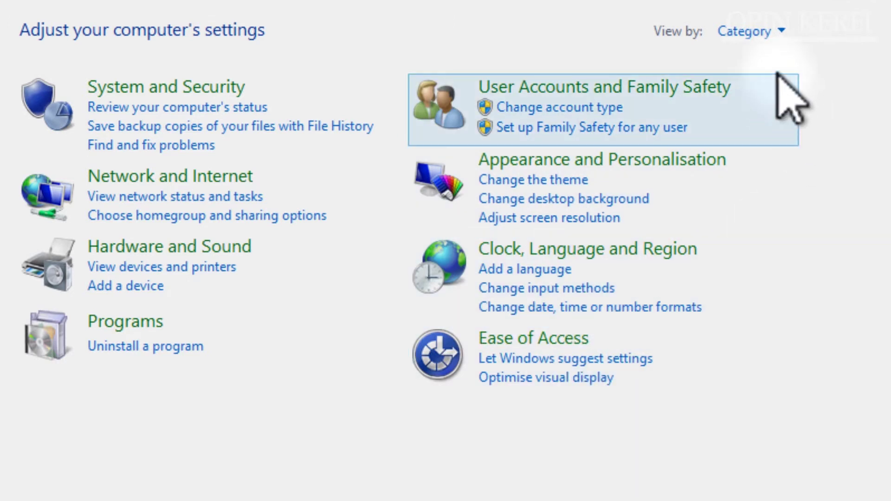
{"action": "left_click", "coordinate": [776, 34]}
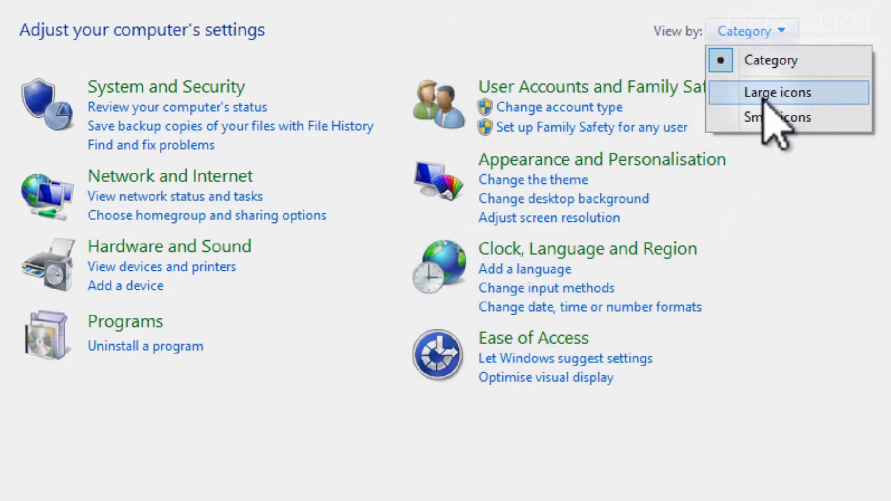
{"action": "left_click", "coordinate": [784, 93]}
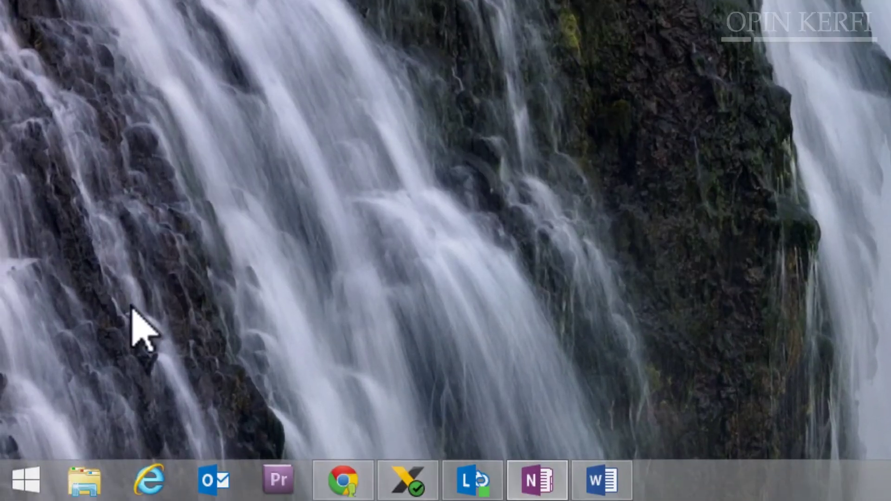
Step: Open File Explorer at This PC, close it, and open it once more
{"action": "right_click", "coordinate": [36, 483]}
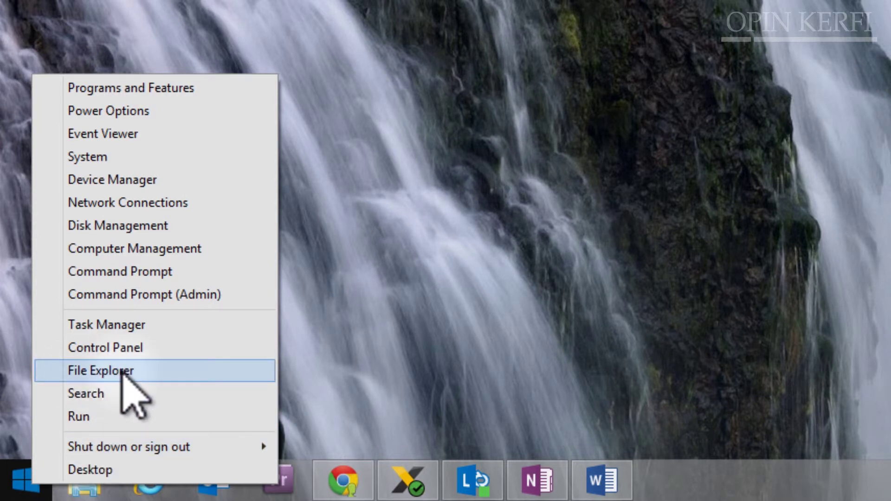
{"action": "left_click", "coordinate": [122, 370]}
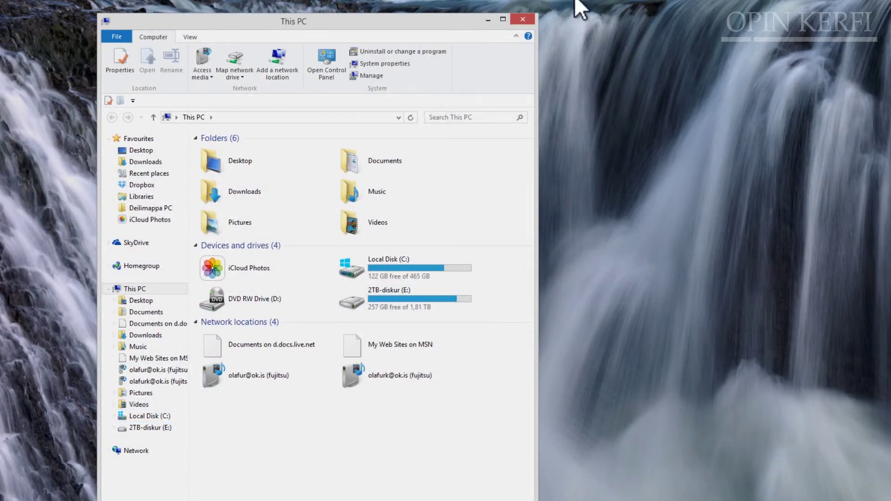
{"action": "left_click", "coordinate": [529, 20]}
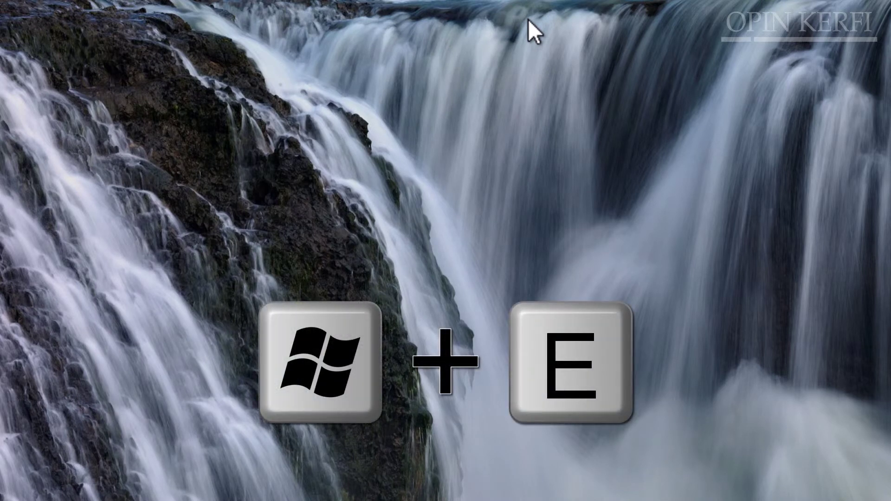
{"action": "key", "text": "super+e"}
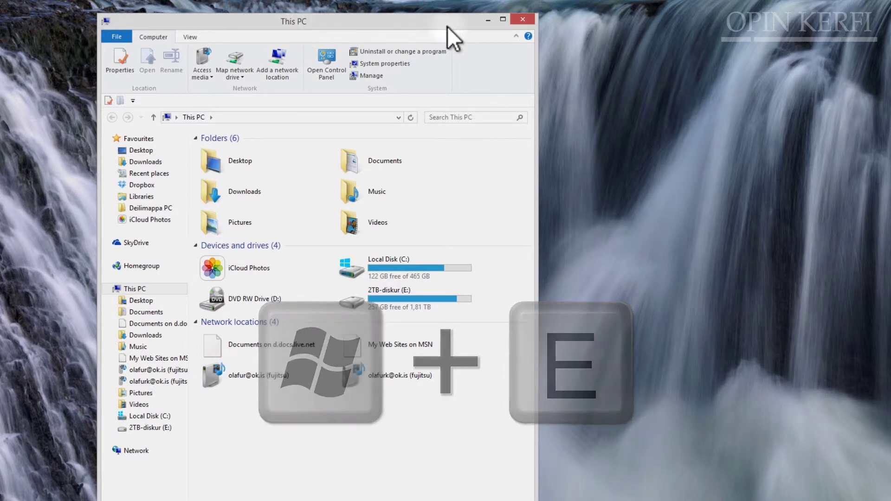
Step: Open Windows Search and show the available search scopes, keeping Everywhere selected
{"action": "key", "text": "super+x"}
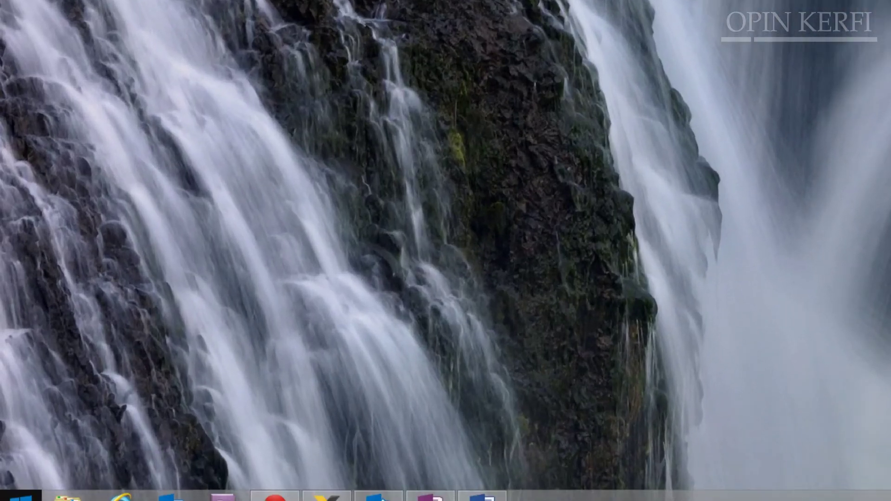
{"action": "key", "text": "super+x"}
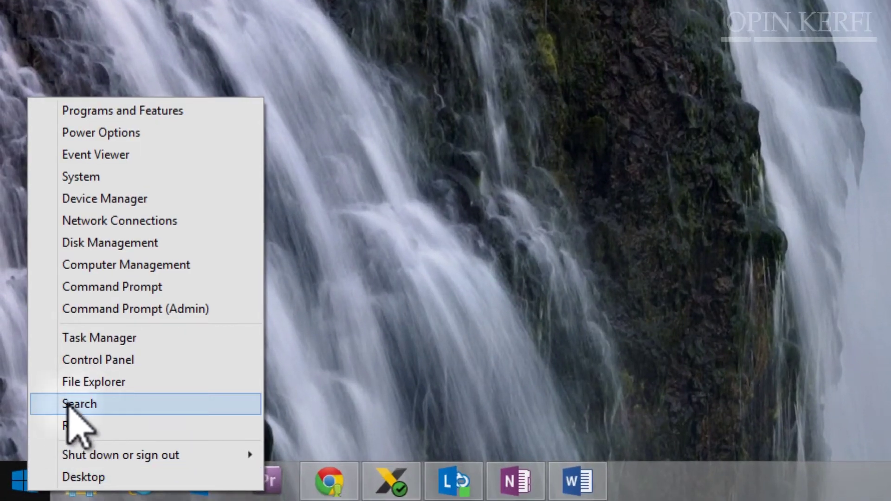
{"action": "left_click", "coordinate": [85, 405]}
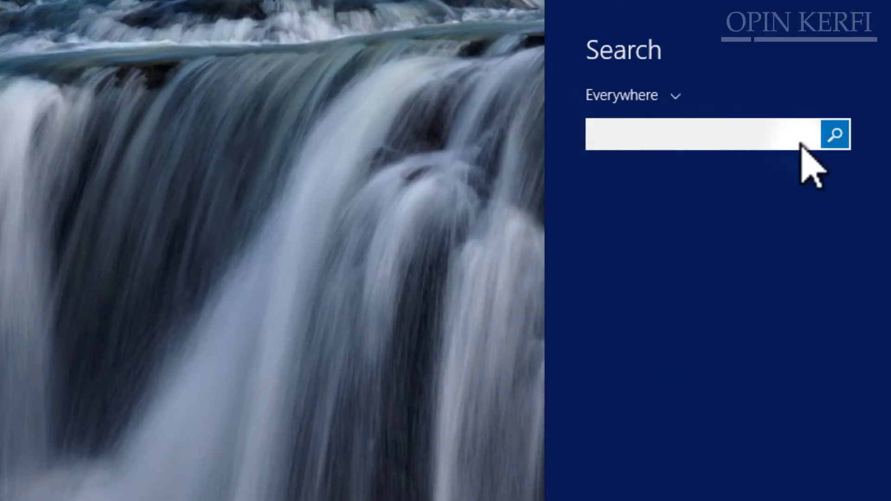
{"action": "left_click", "coordinate": [673, 97]}
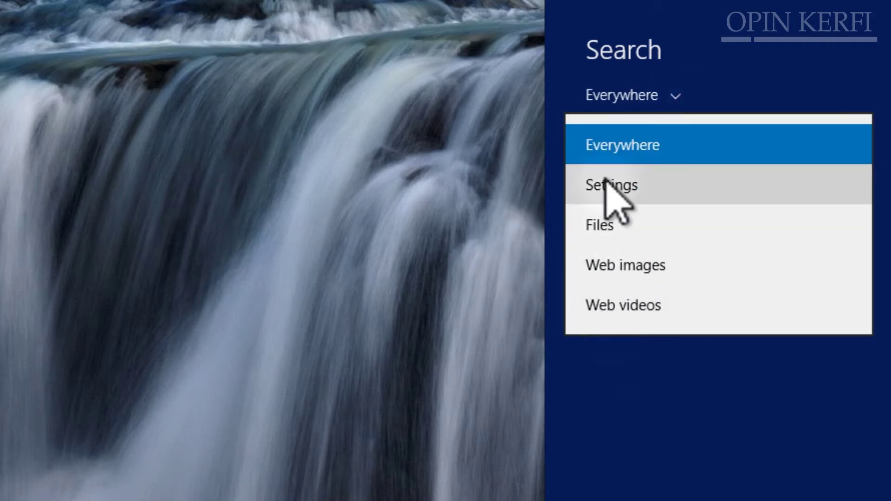
{"action": "left_click", "coordinate": [617, 158]}
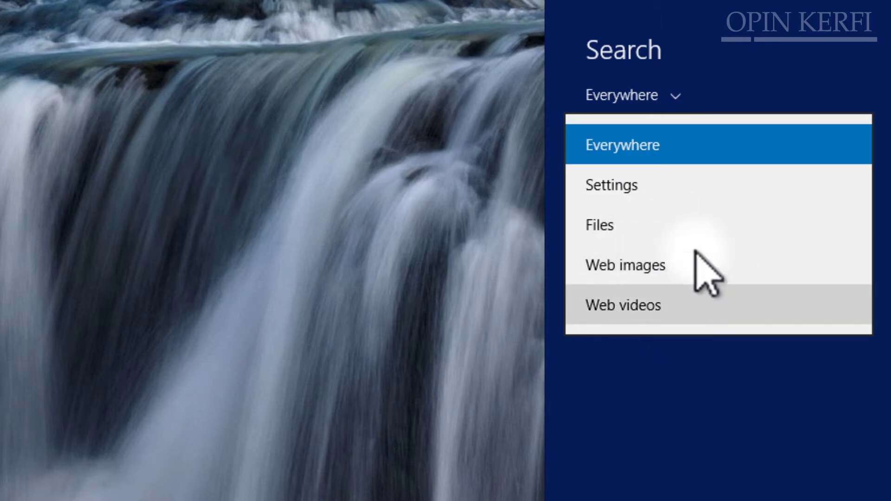
{"action": "left_click", "coordinate": [754, 75]}
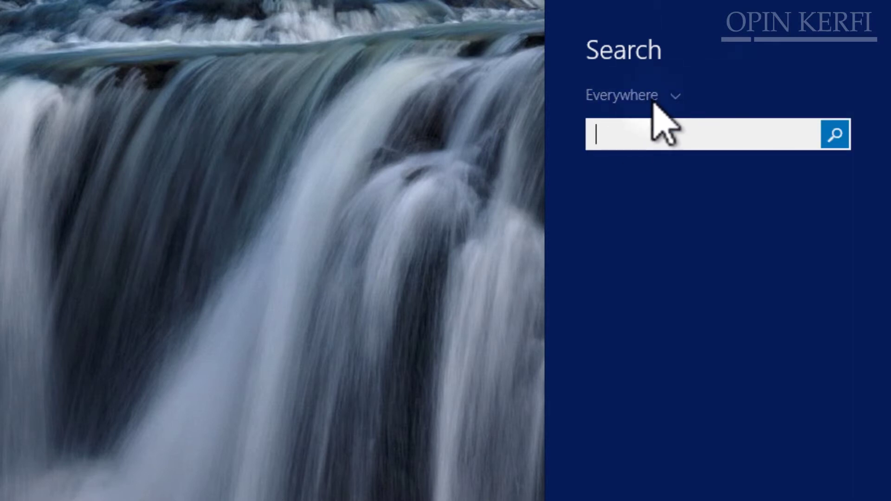
{"action": "left_click", "coordinate": [654, 93]}
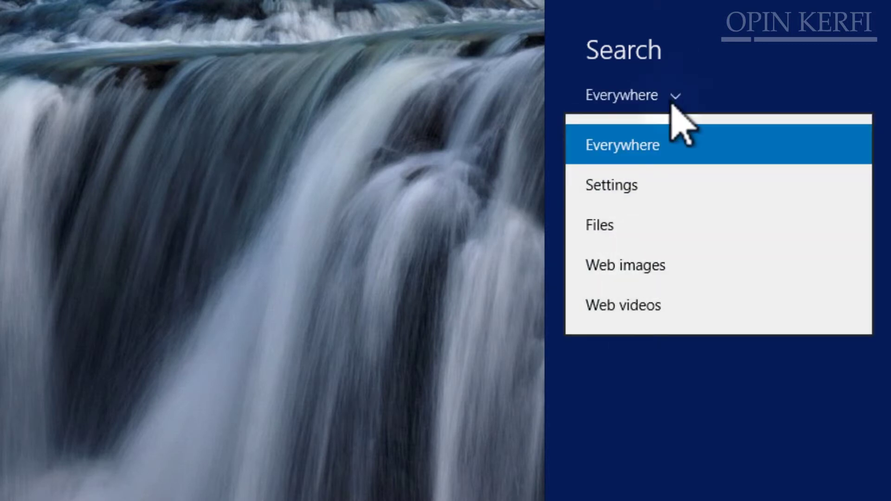
Step: Dismiss the search scopes, launch Excel by running the command excel from the Run dialog, and close Excel
{"action": "left_click", "coordinate": [643, 116]}
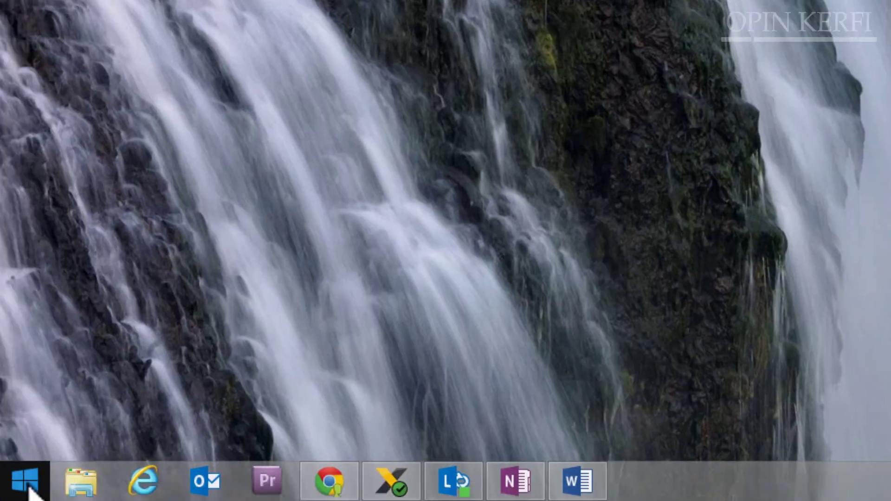
{"action": "right_click", "coordinate": [28, 482]}
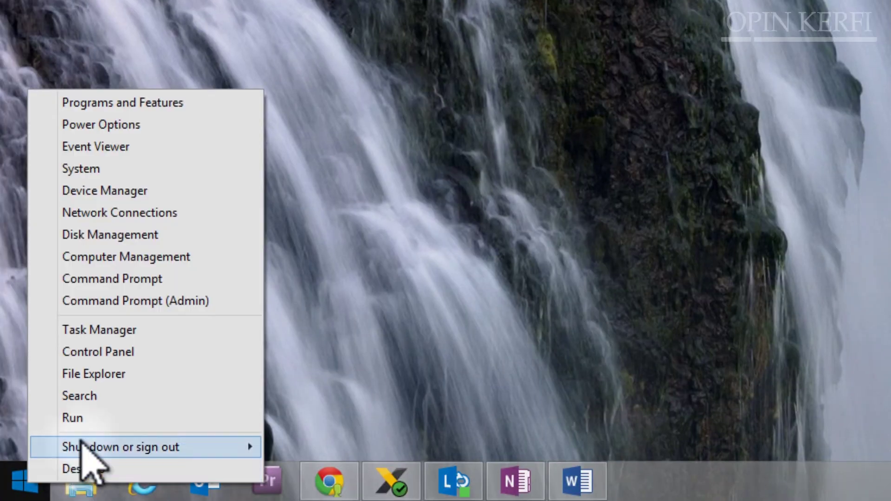
{"action": "left_click", "coordinate": [77, 417]}
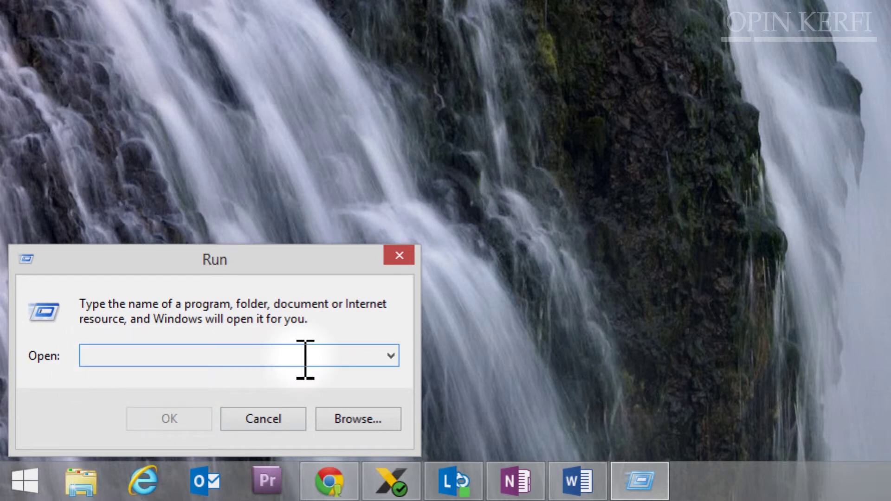
{"action": "type", "text": "excel"}
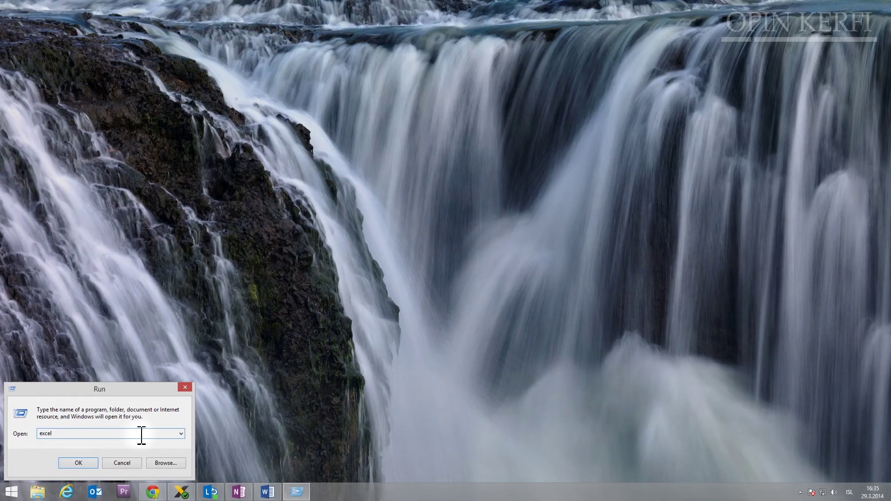
{"action": "key", "text": "Return"}
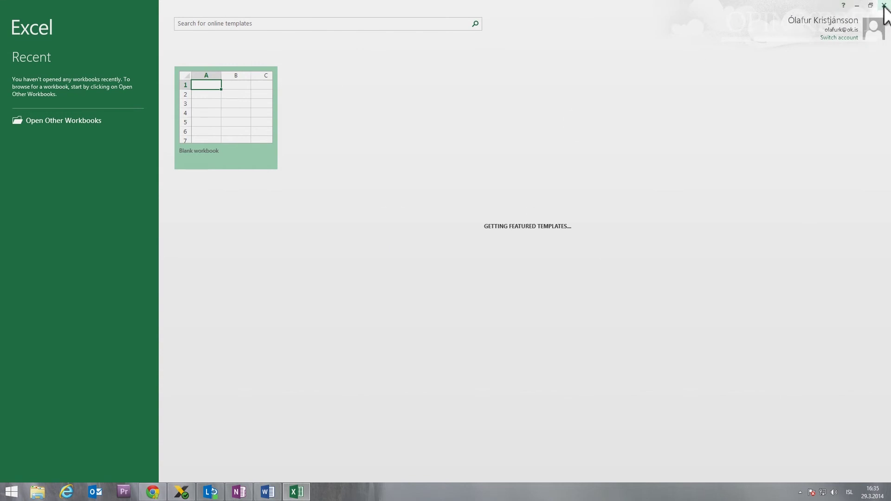
{"action": "left_click", "coordinate": [884, 7]}
Step: Reopen the Run dialog to check its remembered entry, and close it without running anything
{"action": "right_click", "coordinate": [12, 492]}
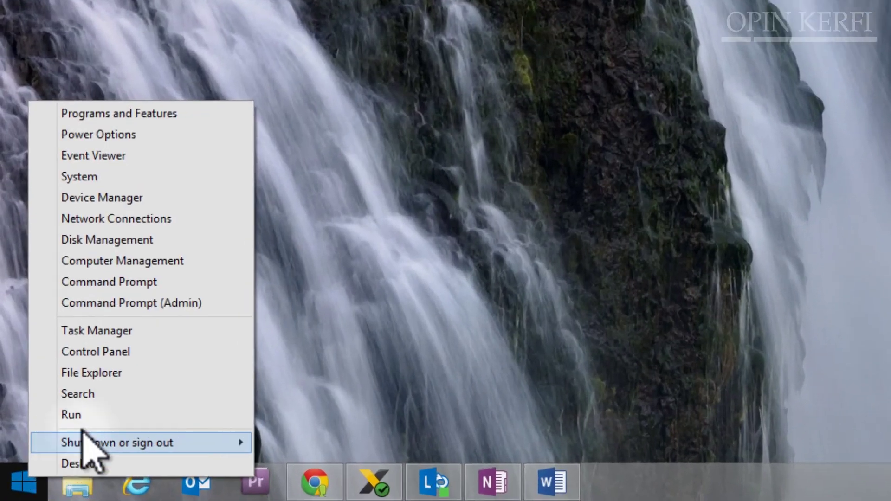
{"action": "left_click", "coordinate": [76, 416]}
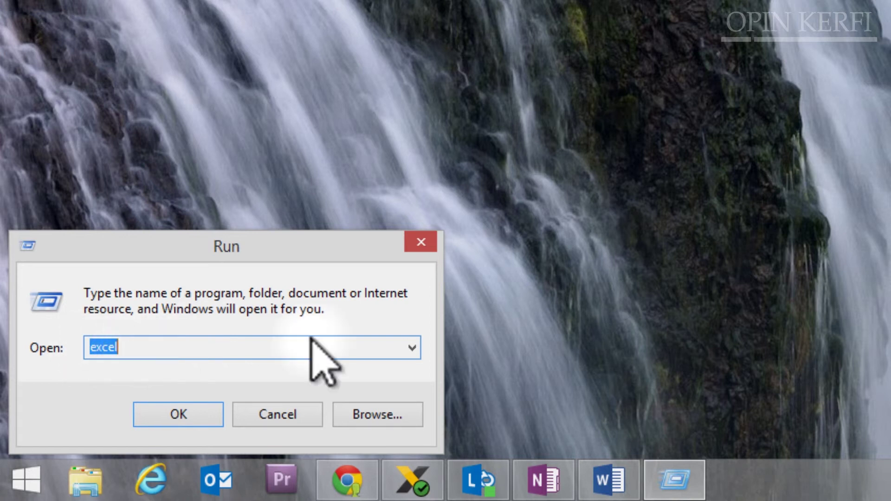
{"action": "left_click", "coordinate": [421, 242]}
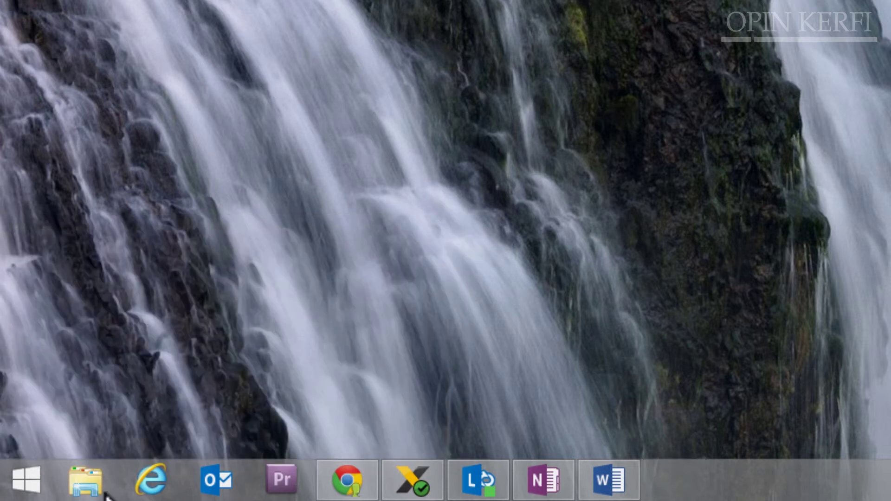
Step: Bring up the Word window and return to the desktop with the Desktop command
{"action": "right_click", "coordinate": [29, 481]}
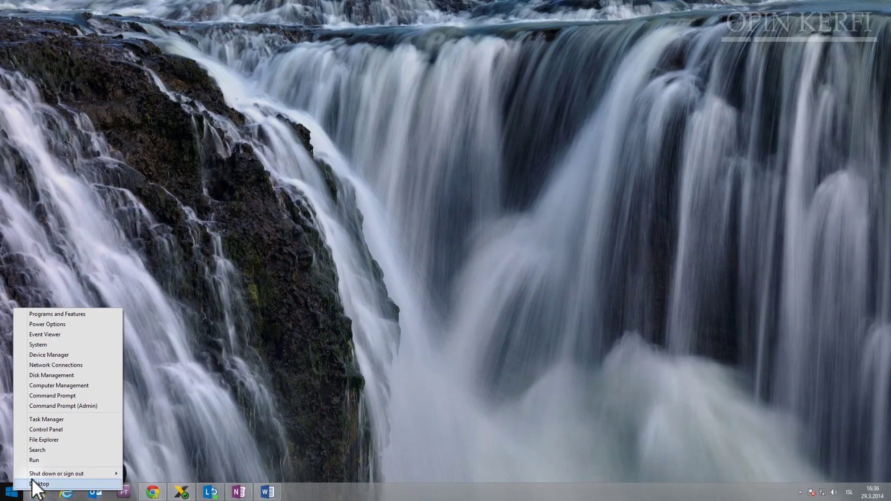
{"action": "left_click", "coordinate": [36, 482]}
{"action": "left_click", "coordinate": [269, 493]}
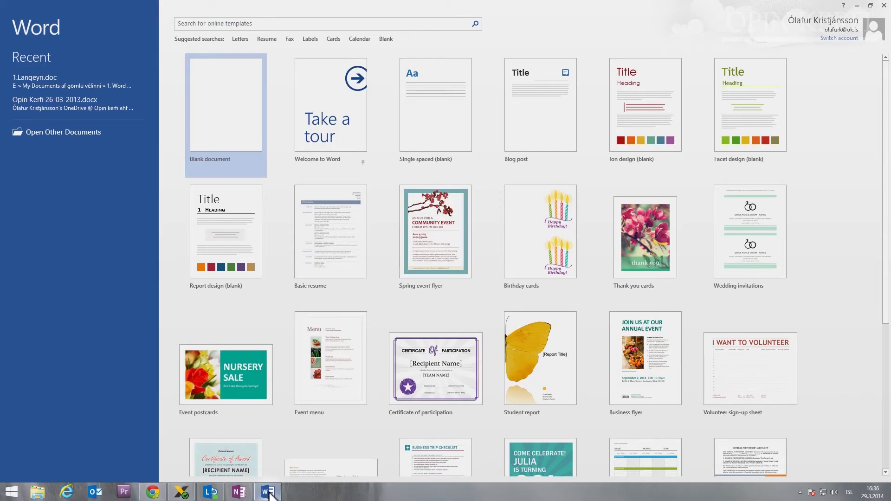
{"action": "right_click", "coordinate": [18, 493]}
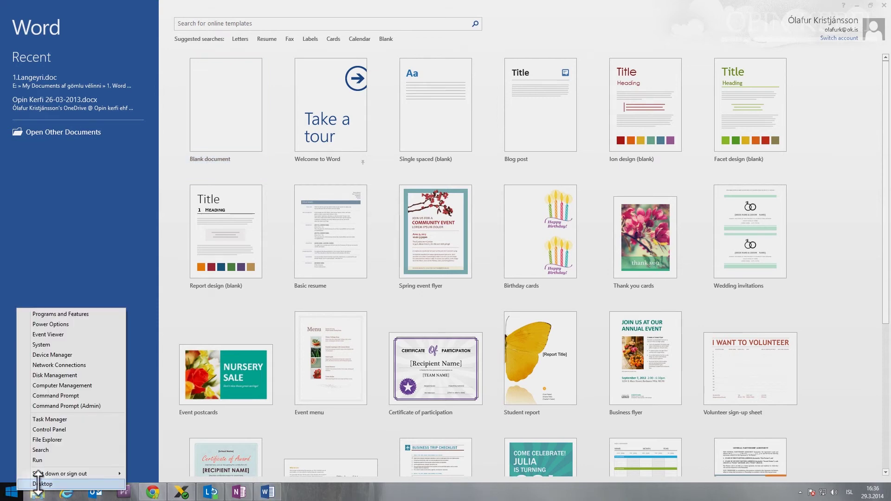
{"action": "left_click", "coordinate": [39, 484]}
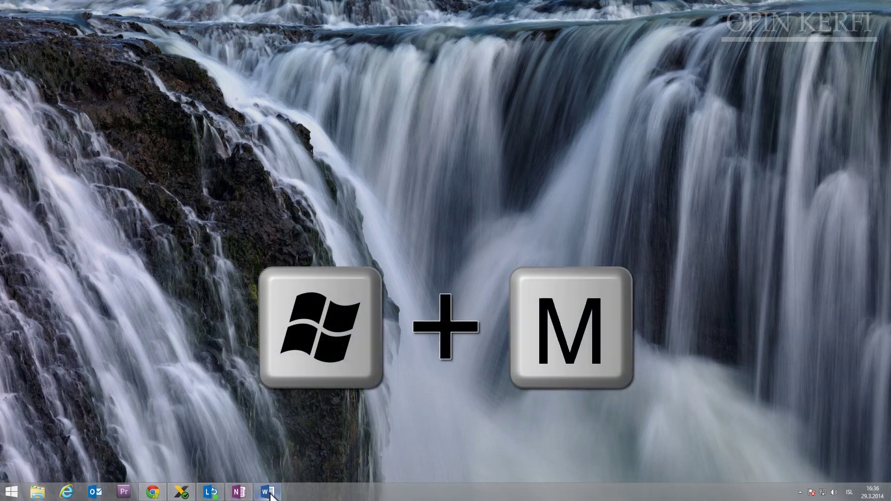
Step: Restore the Word window and minimize all open windows to show the desktop again
{"action": "mouse_move", "coordinate": [272, 496]}
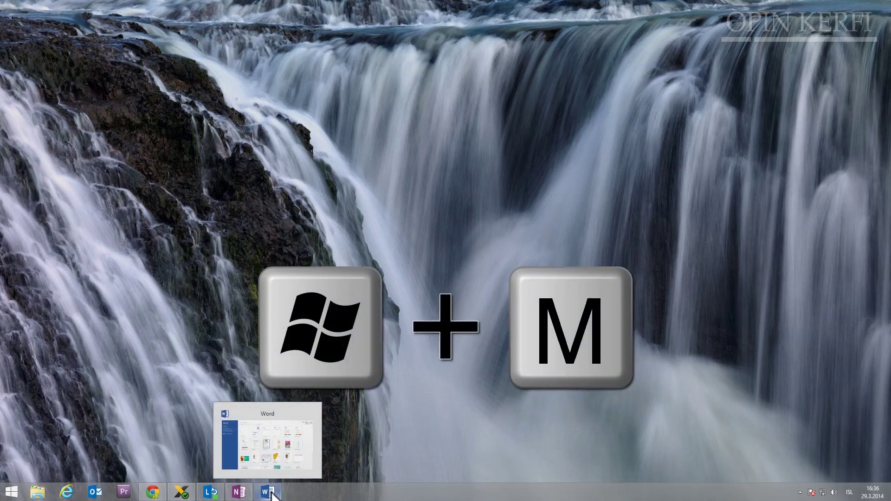
{"action": "left_click", "coordinate": [272, 495]}
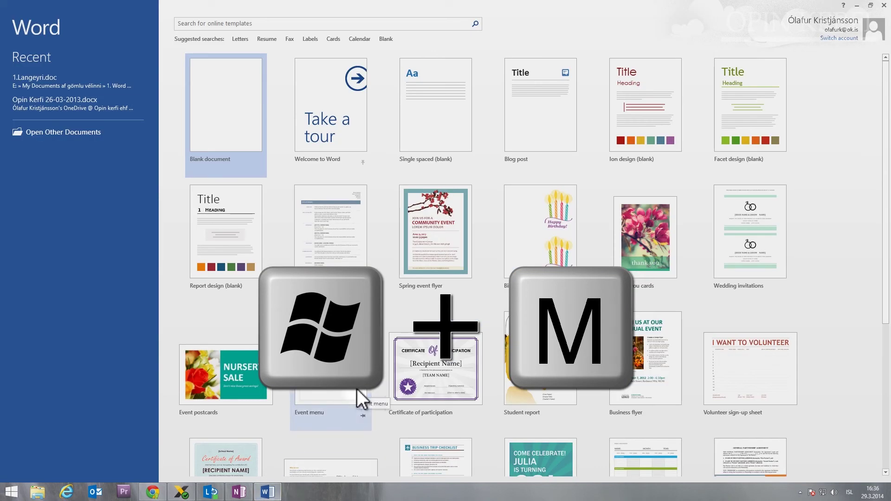
{"action": "key", "text": "super+m"}
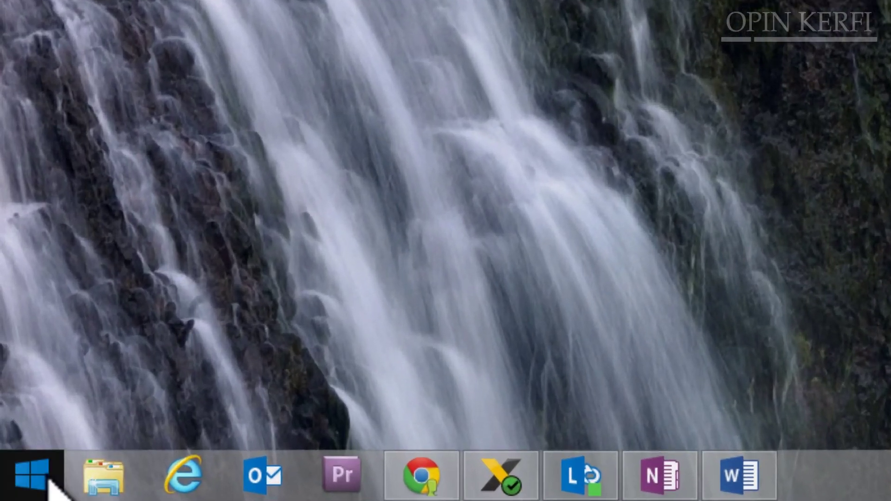
Step: Show the available Shut down or sign out options without choosing one
{"action": "right_click", "coordinate": [18, 489]}
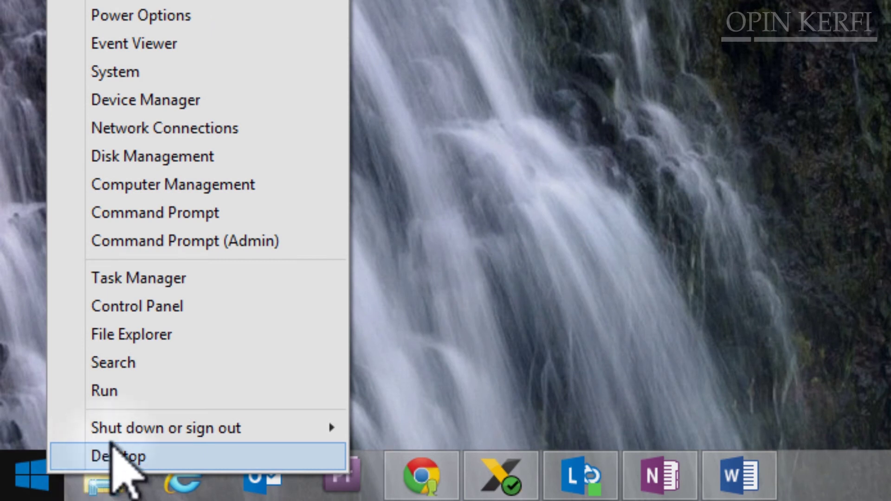
{"action": "mouse_move", "coordinate": [153, 425]}
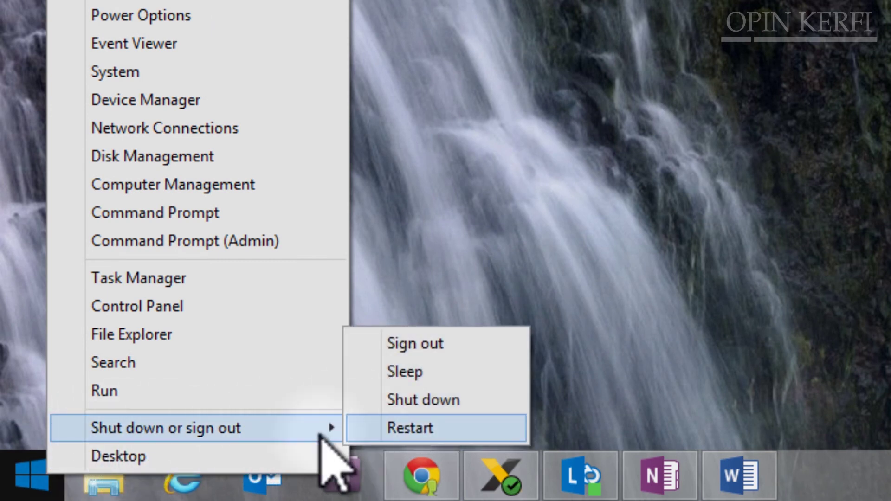
{"action": "mouse_move", "coordinate": [279, 425]}
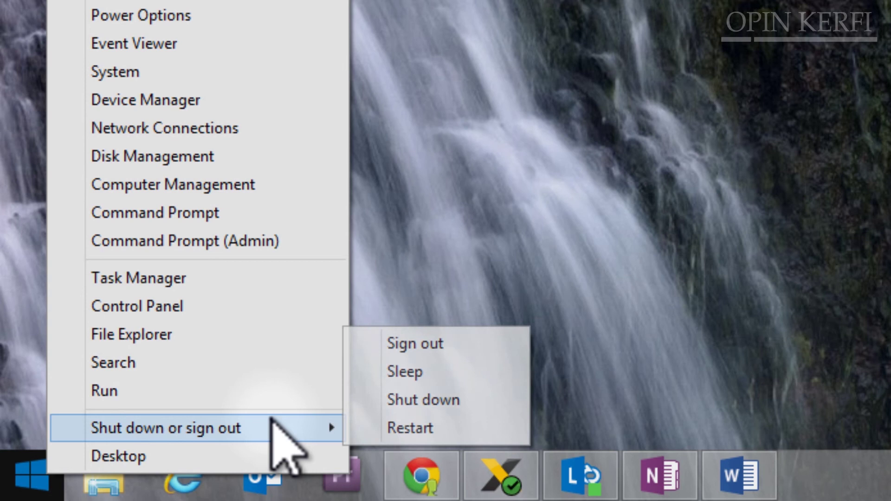